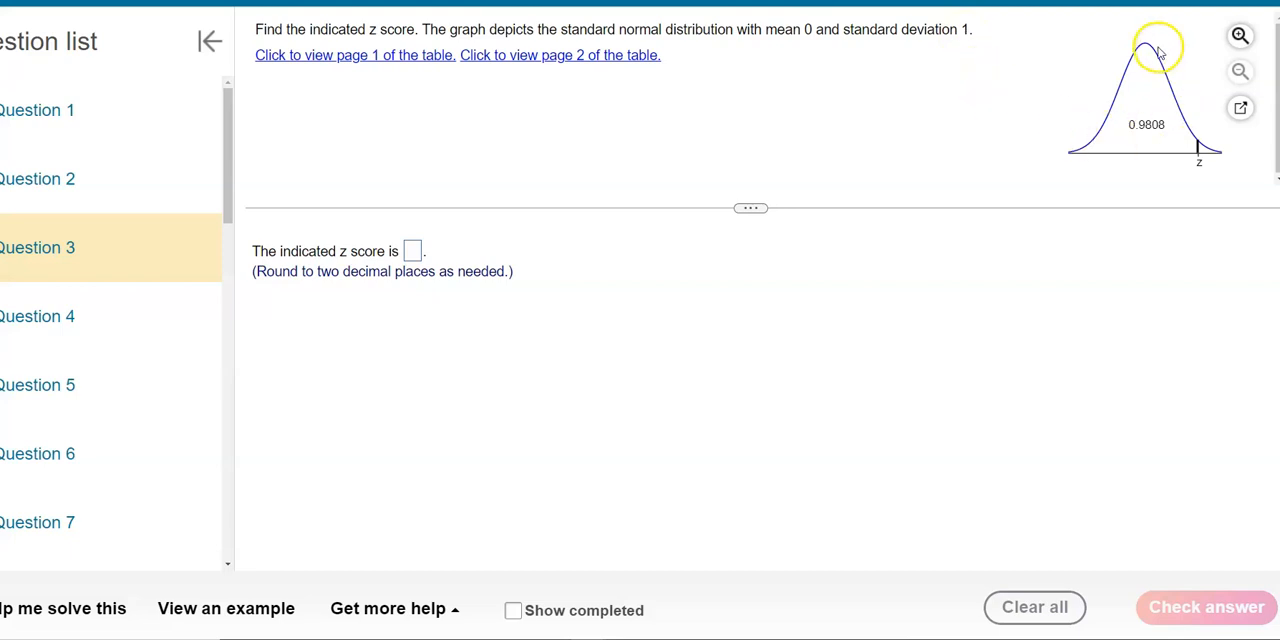
Enlarge the question's graph, then switch to Excel and start the NORM.INV statistical function in cell A1.
{"action": "left_click", "coordinate": [1238, 36]}
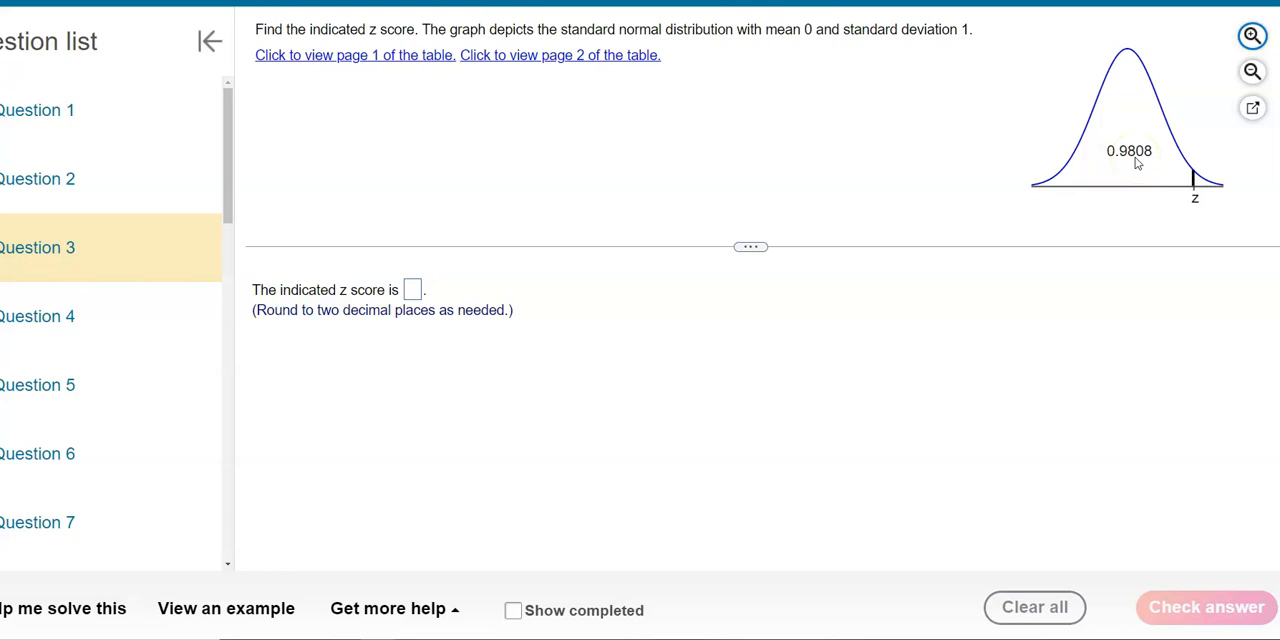
{"action": "left_click", "coordinate": [772, 638]}
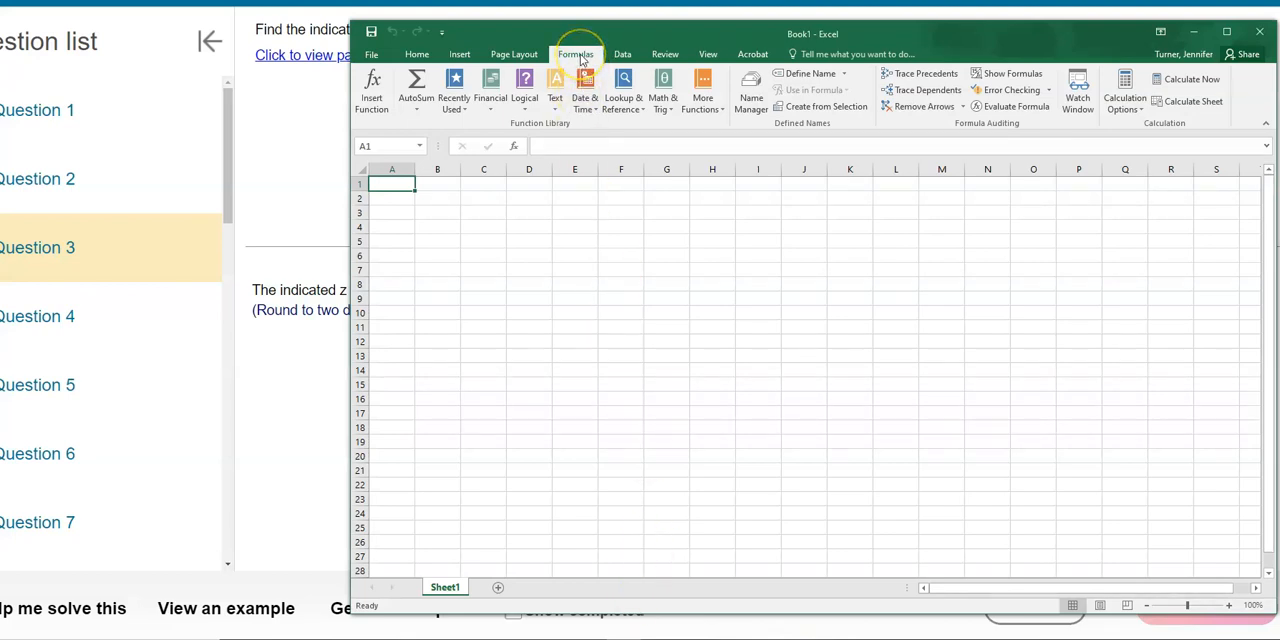
{"action": "left_click", "coordinate": [703, 98]}
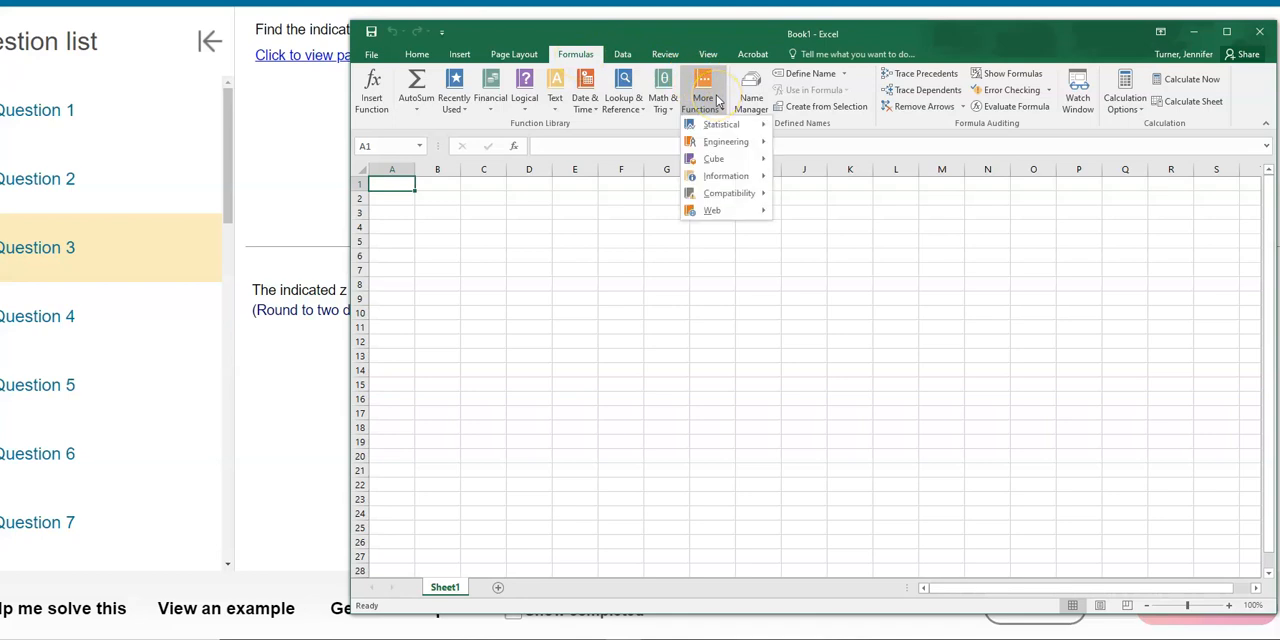
{"action": "mouse_move", "coordinate": [731, 129]}
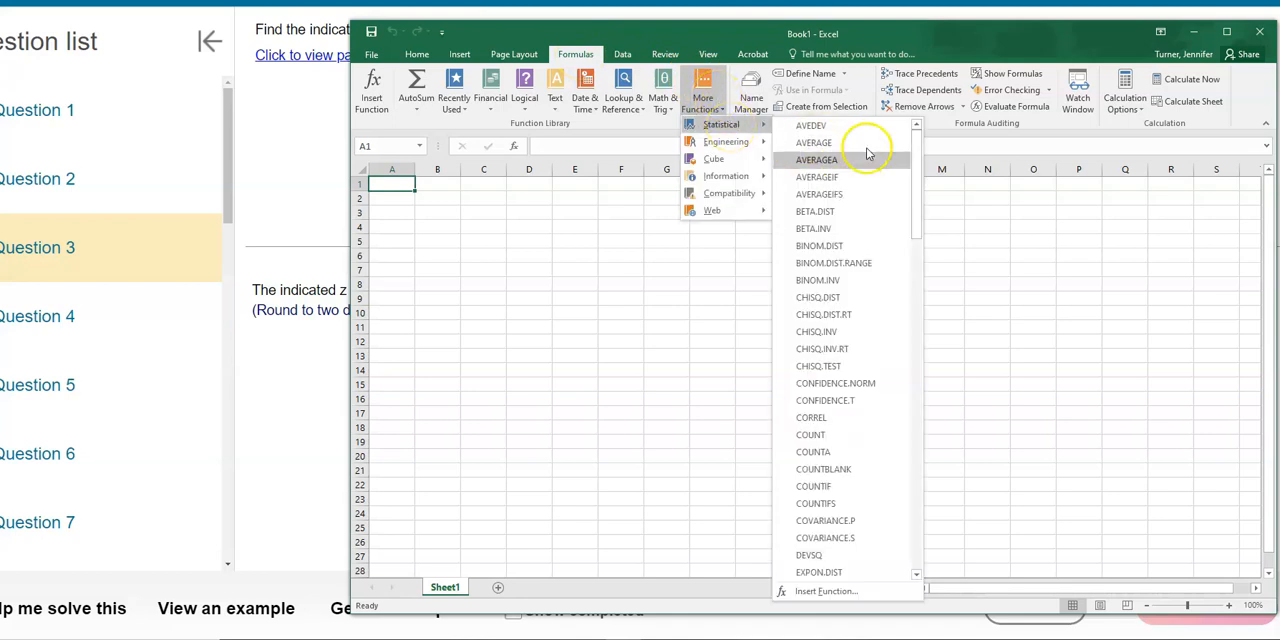
{"action": "left_click_drag", "start_coordinate": [914, 165], "coordinate": [920, 371]}
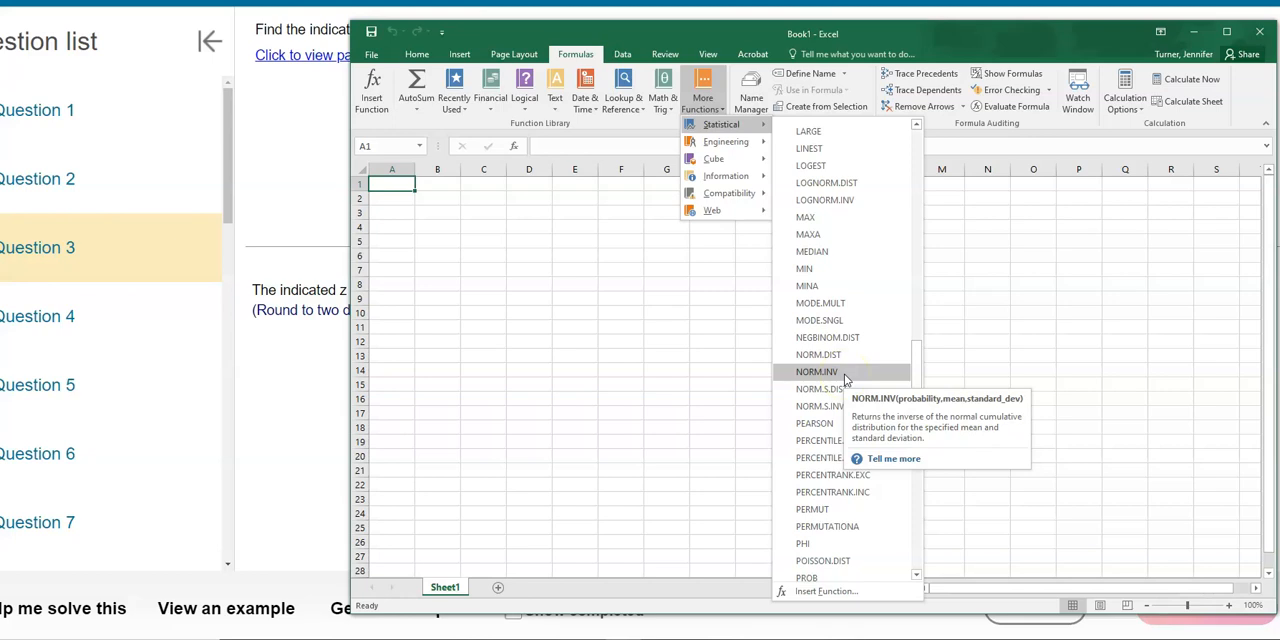
{"action": "left_click", "coordinate": [845, 376]}
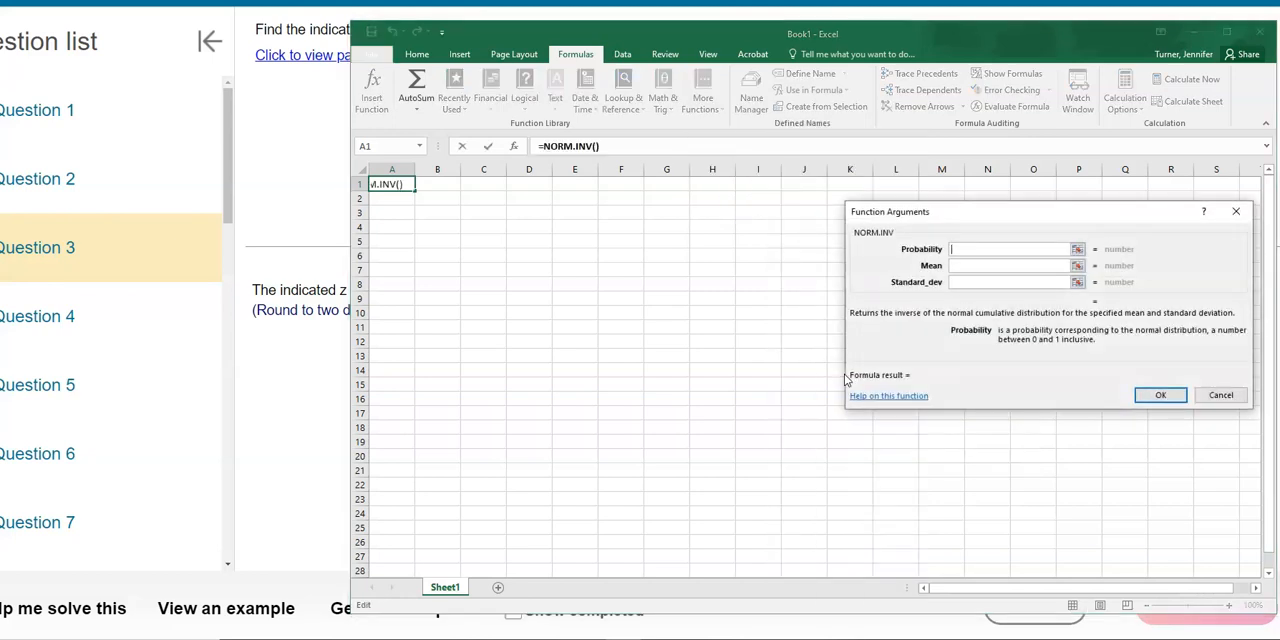
Shrink and move the Excel window and the Function Arguments dialog so the question's graph stays uncovered.
{"action": "left_click_drag", "start_coordinate": [351, 22], "coordinate": [437, 197]}
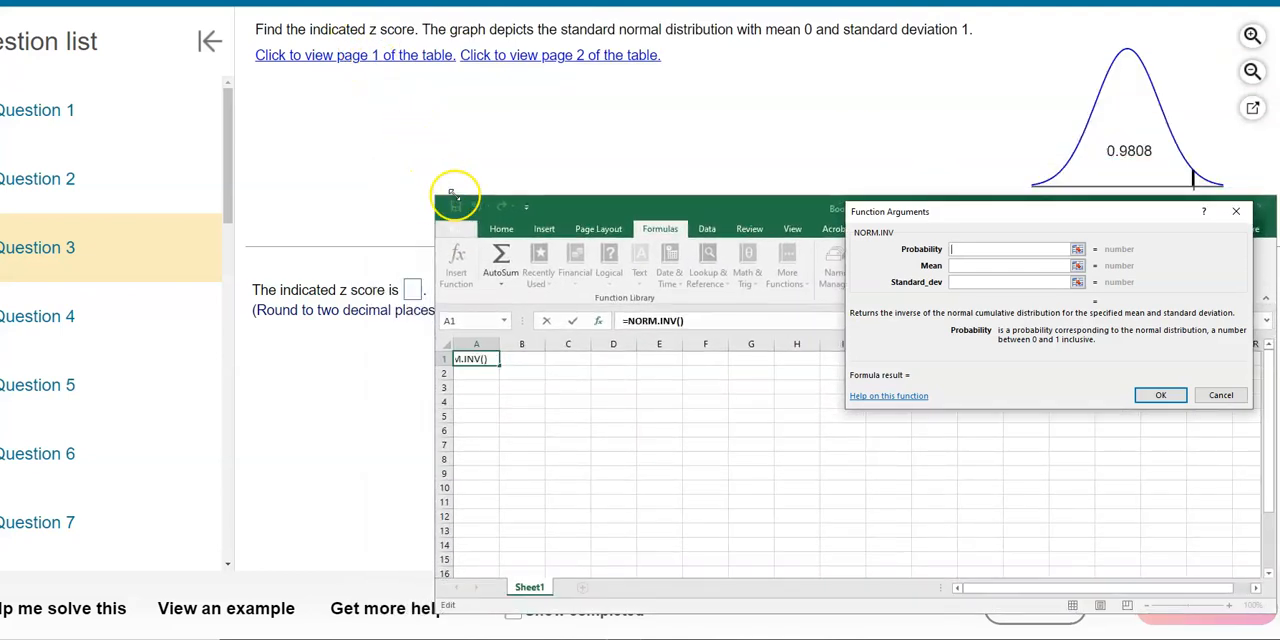
{"action": "left_click_drag", "start_coordinate": [697, 210], "coordinate": [282, 103]}
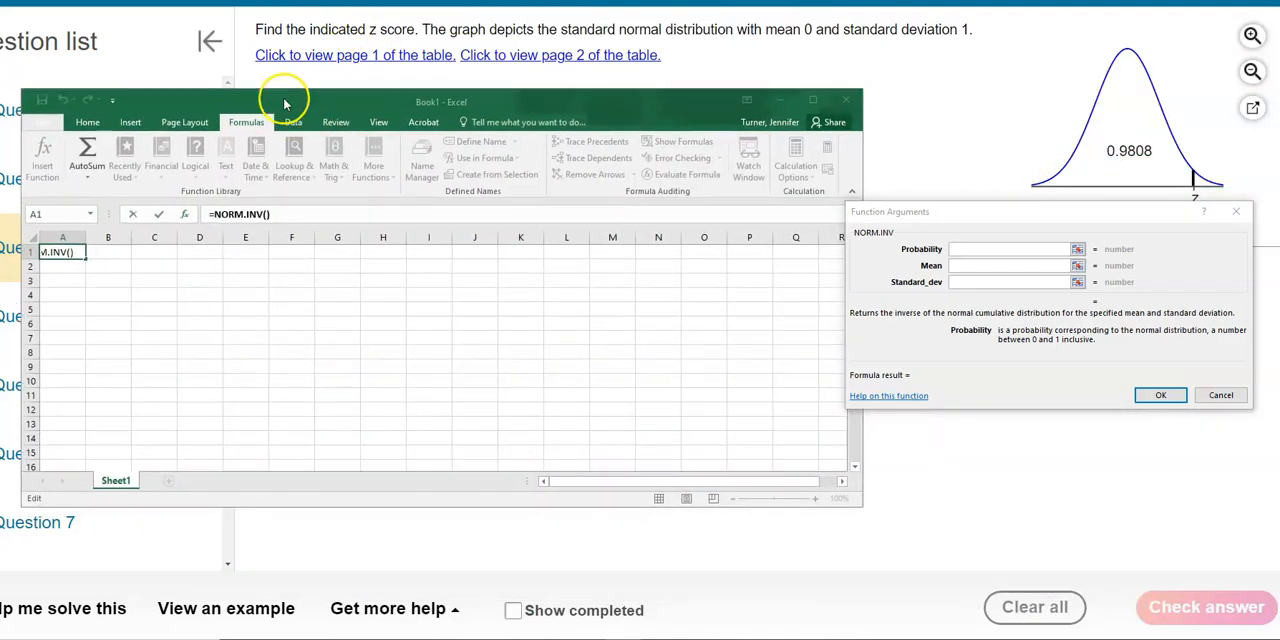
{"action": "left_click_drag", "start_coordinate": [980, 217], "coordinate": [515, 197]}
Complete the NORM.INV function in cell A1 with probability .9808, mean 0 and standard deviation 1.
{"action": "left_click", "coordinate": [493, 229]}
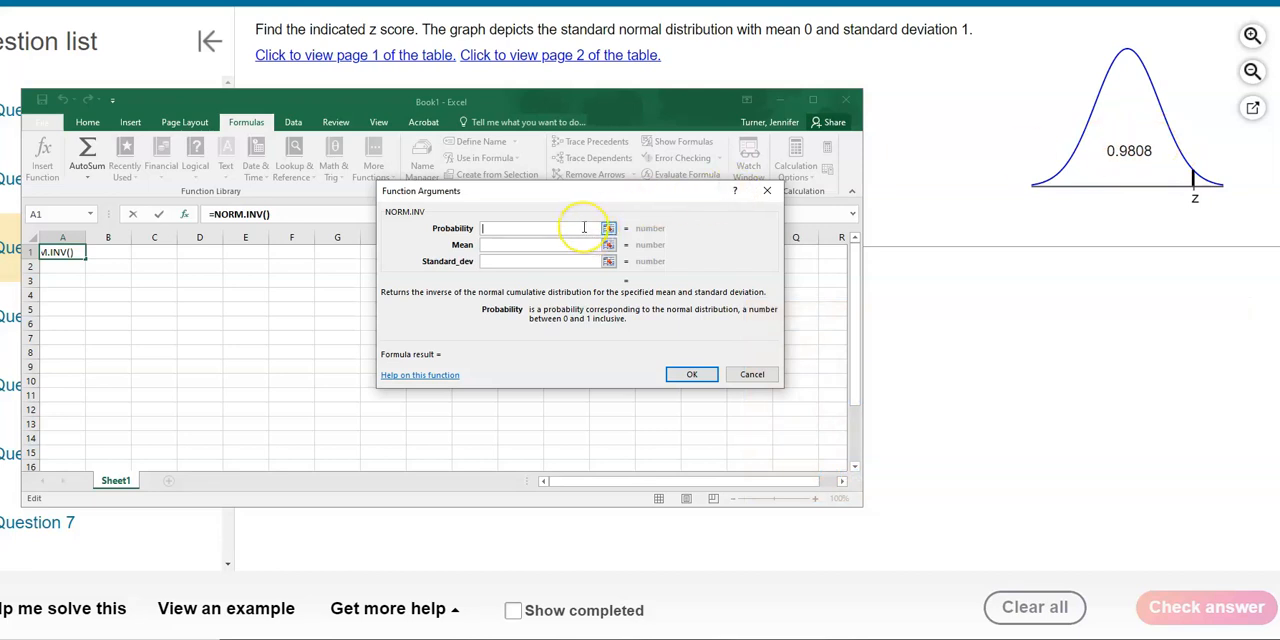
{"action": "type", "text": ".9808"}
{"action": "left_click", "coordinate": [570, 244]}
{"action": "left_click", "coordinate": [568, 258]}
{"action": "left_click", "coordinate": [563, 245]}
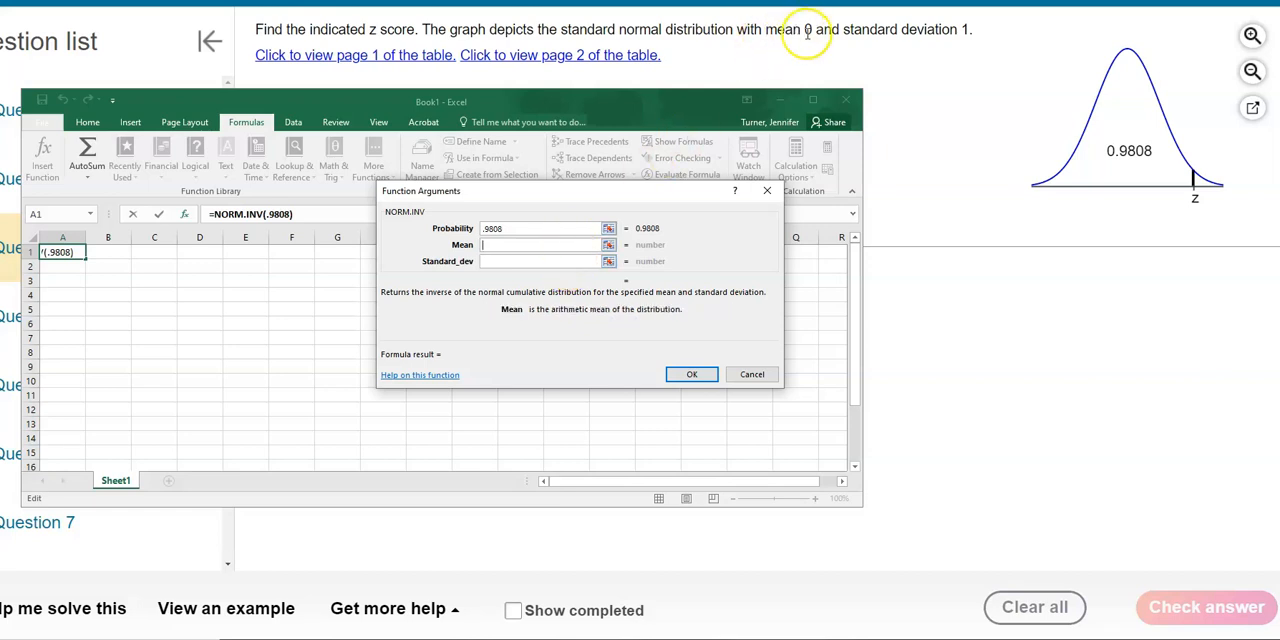
{"action": "type", "text": "0"}
{"action": "left_click", "coordinate": [538, 264]}
{"action": "type", "text": "1"}
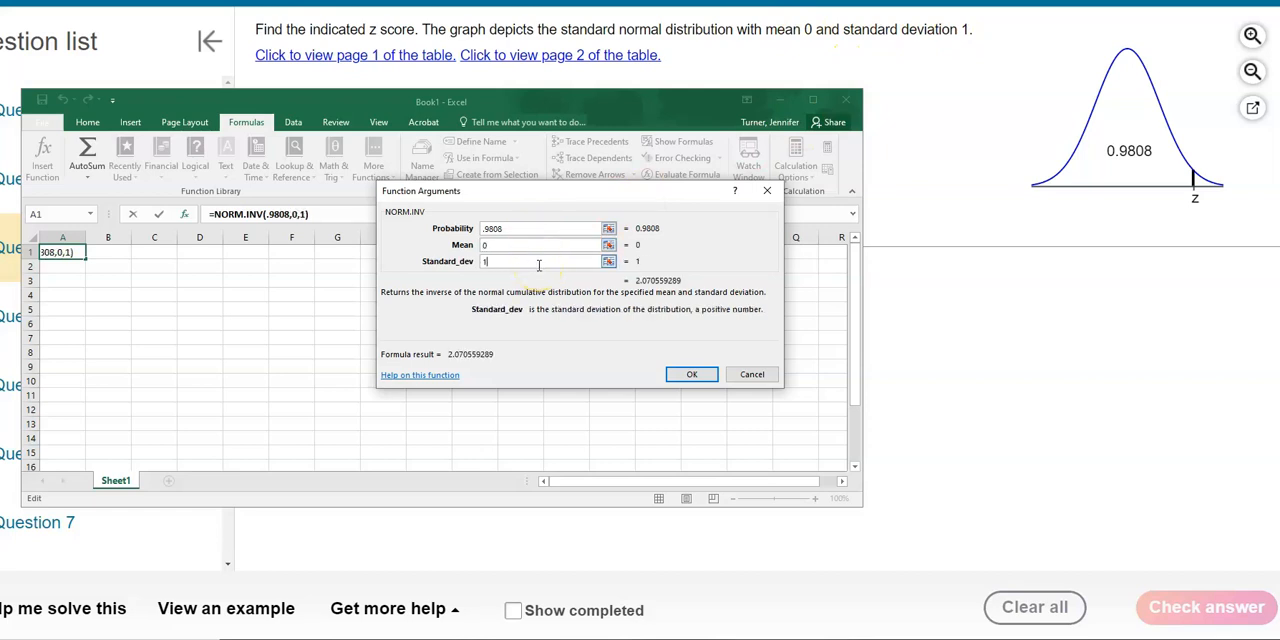
{"action": "left_click", "coordinate": [691, 374]}
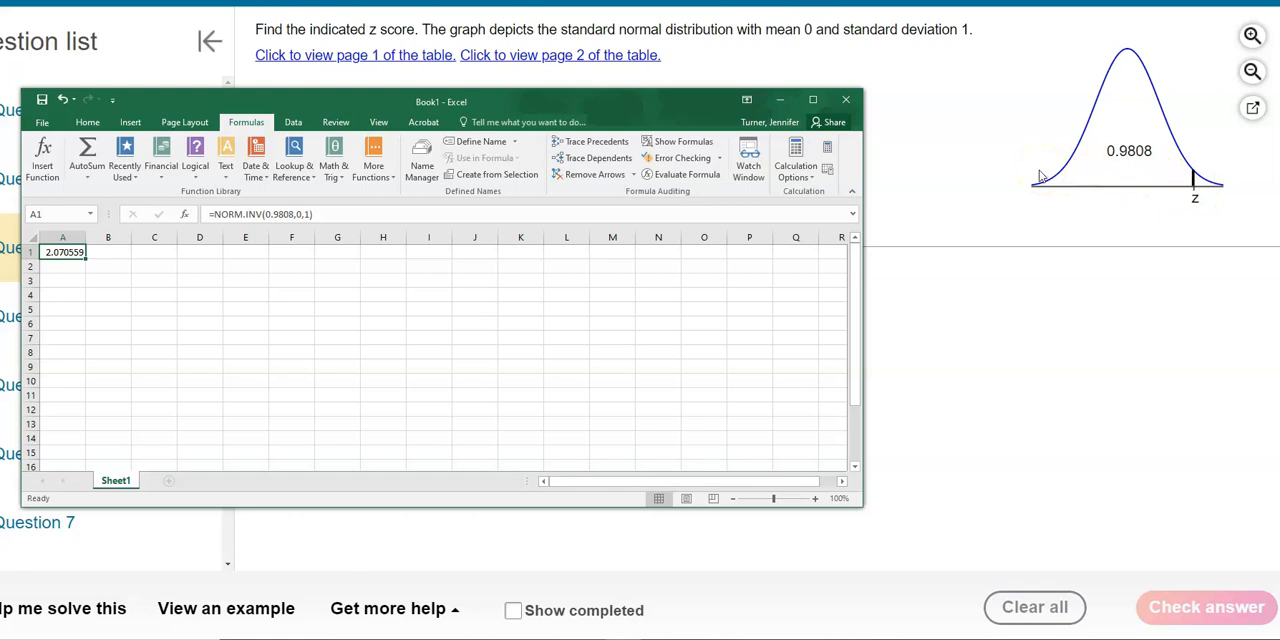
Check the question's rounding instruction and reduce the result in Excel cell A1 to two decimal places.
{"action": "left_click", "coordinate": [999, 314]}
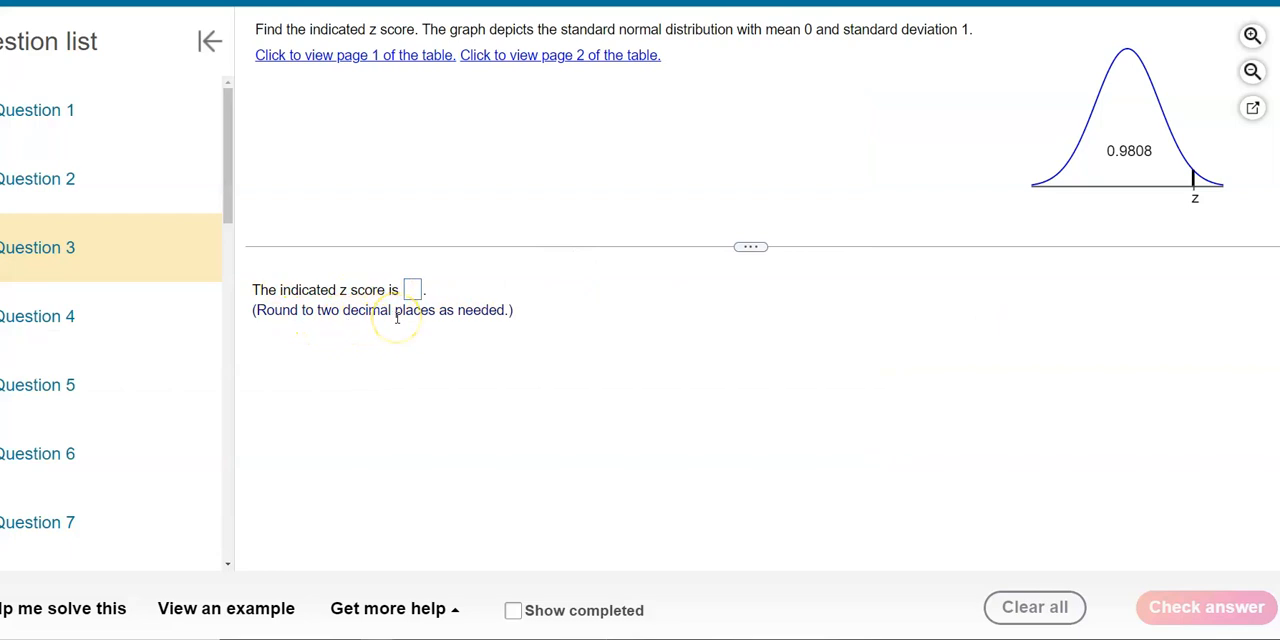
{"action": "key", "text": "alt+Tab"}
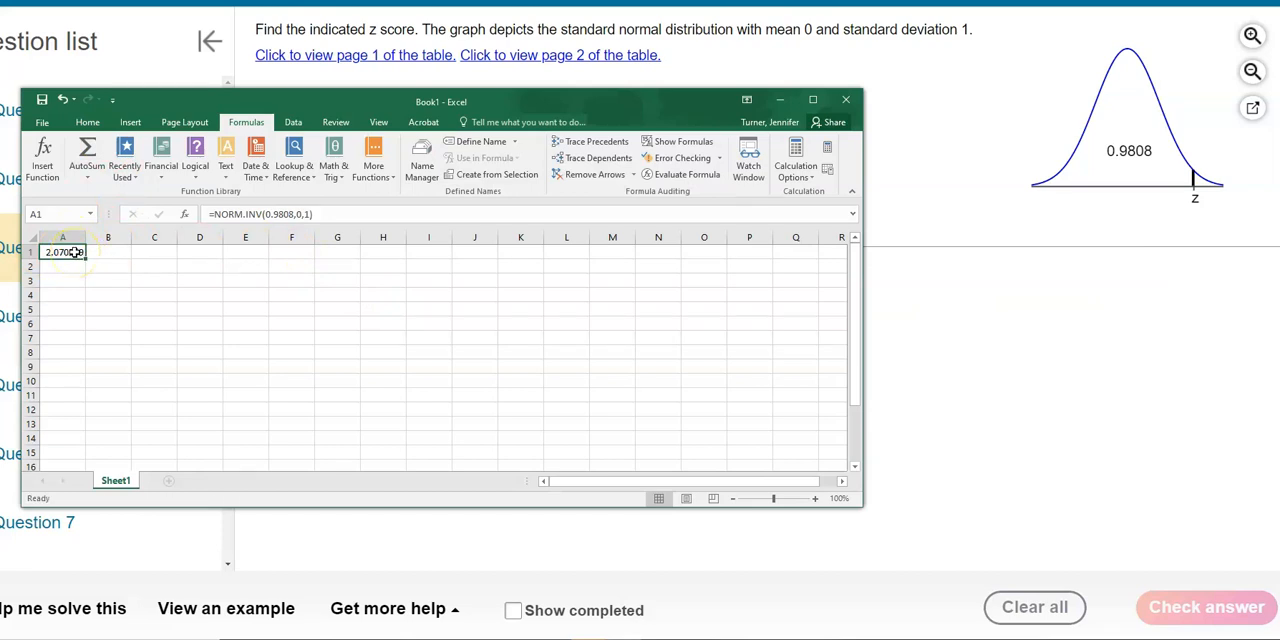
{"action": "left_click", "coordinate": [87, 124]}
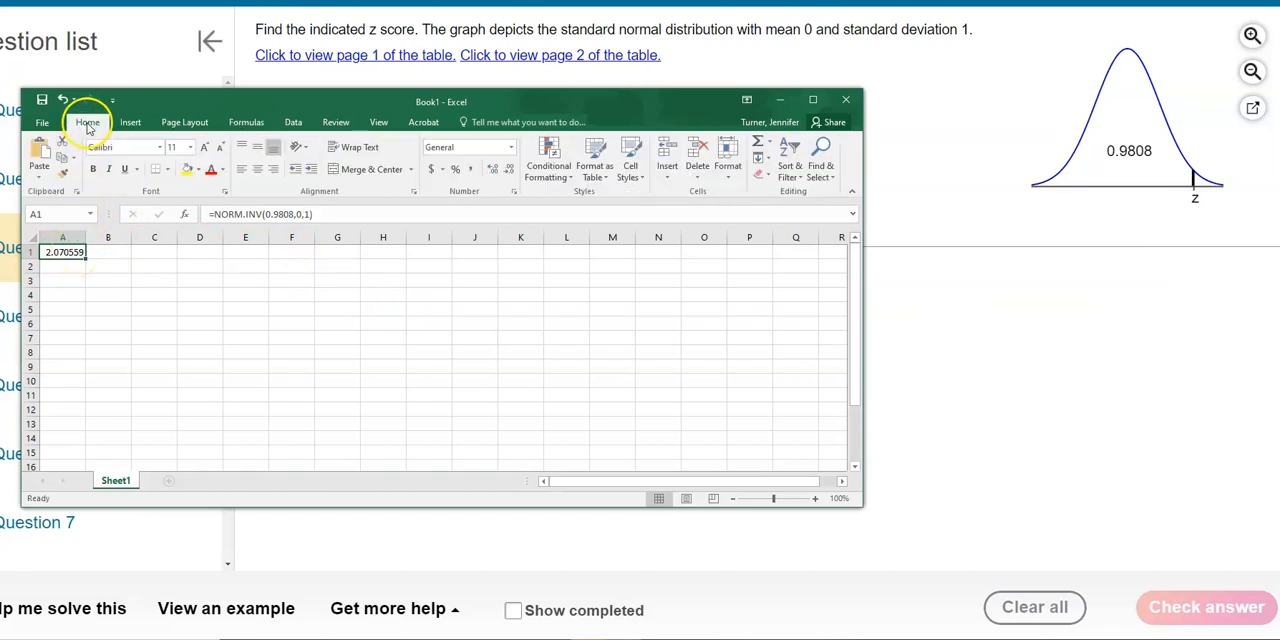
{"action": "left_click", "coordinate": [510, 172]}
{"action": "left_click", "coordinate": [510, 172]}
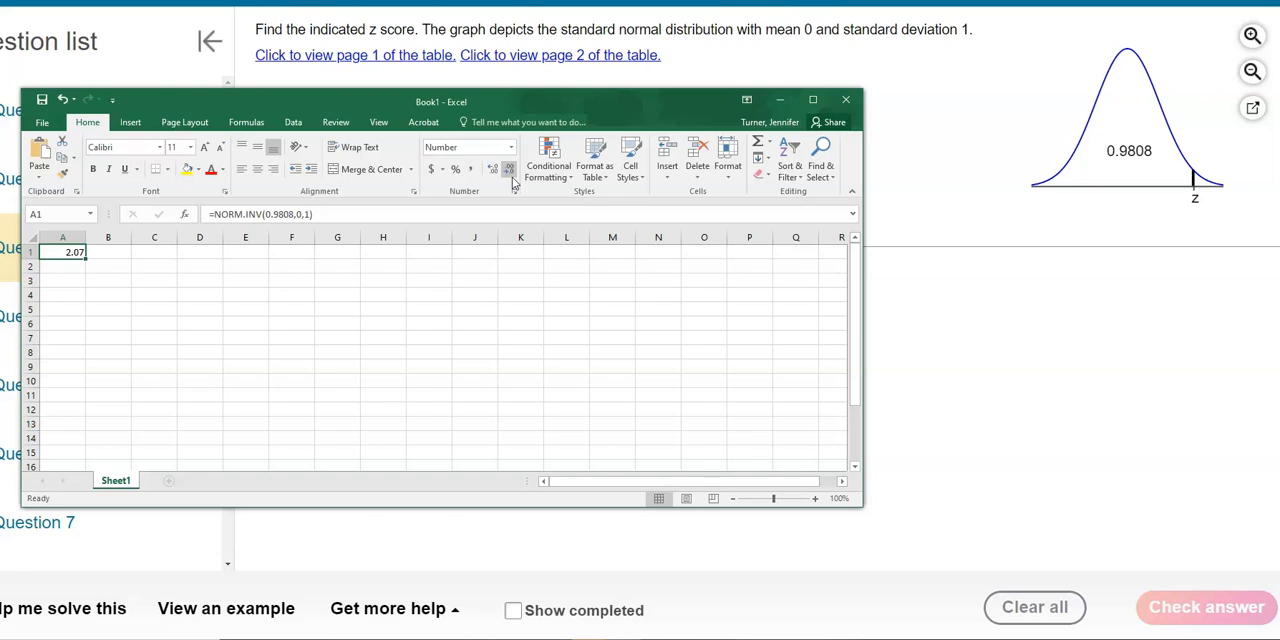
Switch to the homework page, submit 2.07 as the z score for Question 3 and go to the next question.
{"action": "key", "text": "alt+Tab"}
{"action": "left_click", "coordinate": [417, 290]}
{"action": "type", "text": "2.0"}
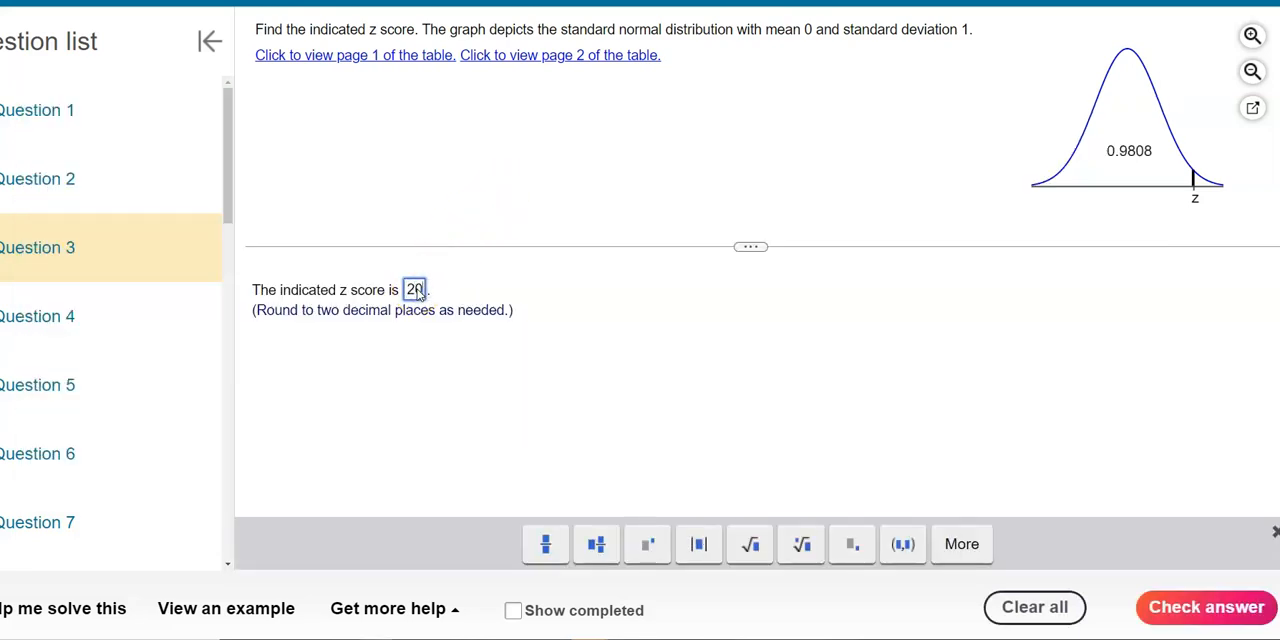
{"action": "type", "text": ".07"}
{"action": "left_click", "coordinate": [1230, 607]}
{"action": "left_click", "coordinate": [623, 331]}
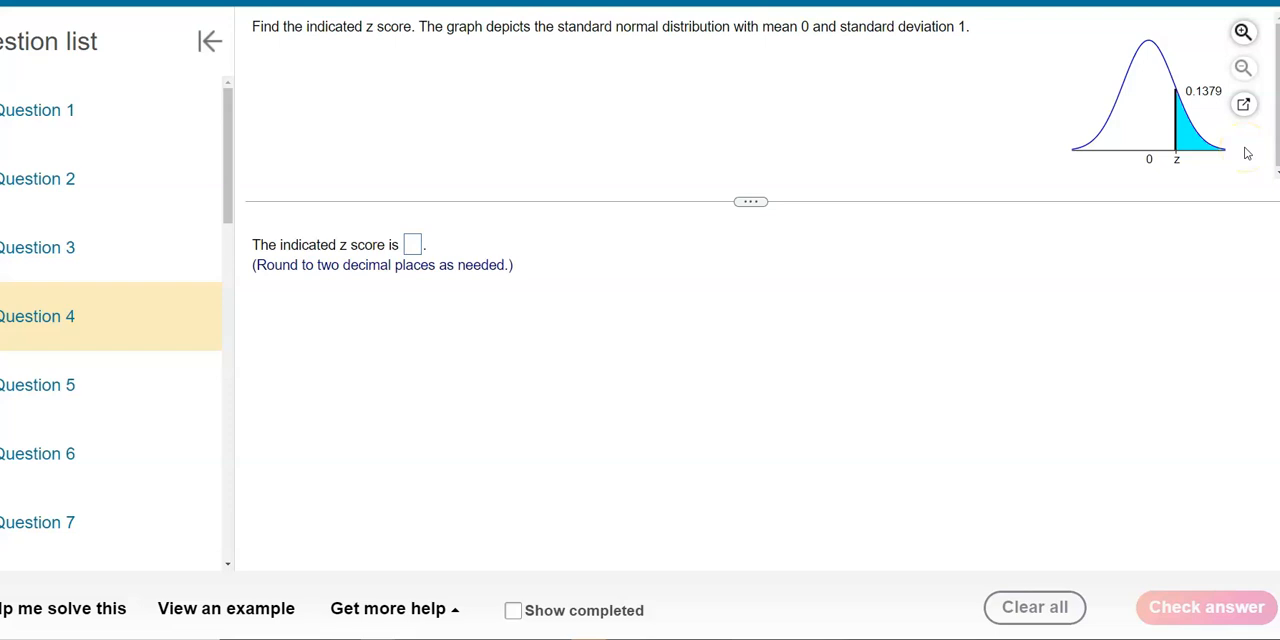
Switch to Excel and label cell A2 "area to the left given" and cell F2 "area to the right given".
{"action": "key", "text": "alt+Tab"}
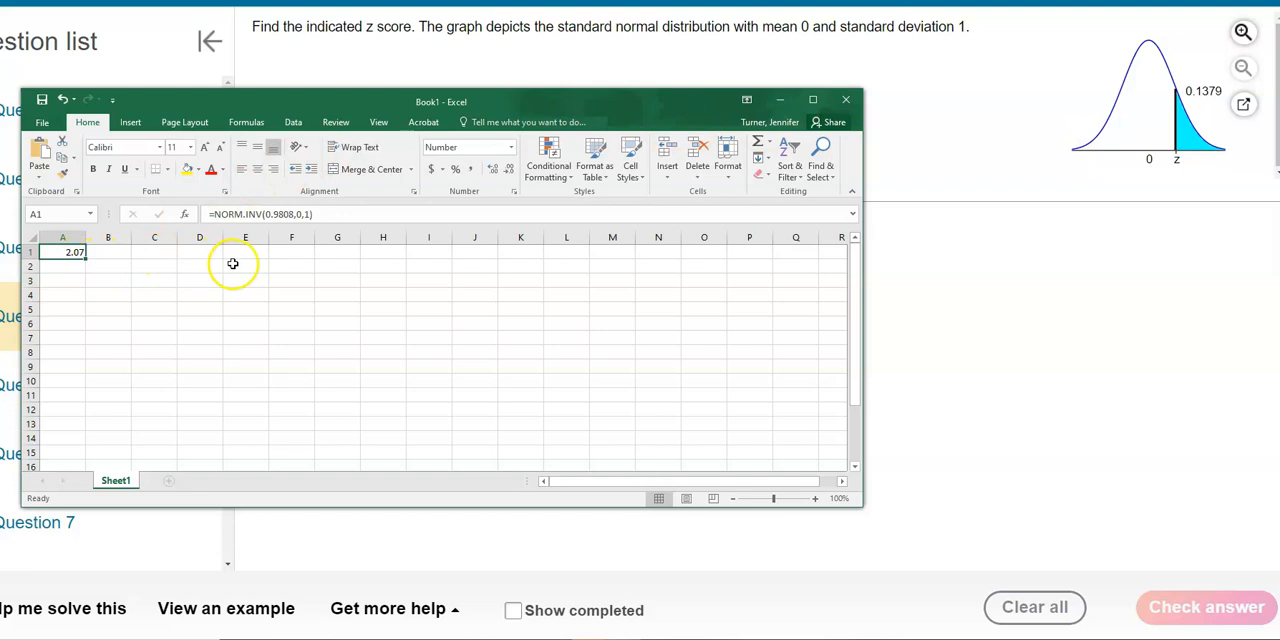
{"action": "left_click", "coordinate": [48, 268]}
{"action": "type", "text": "area to the"}
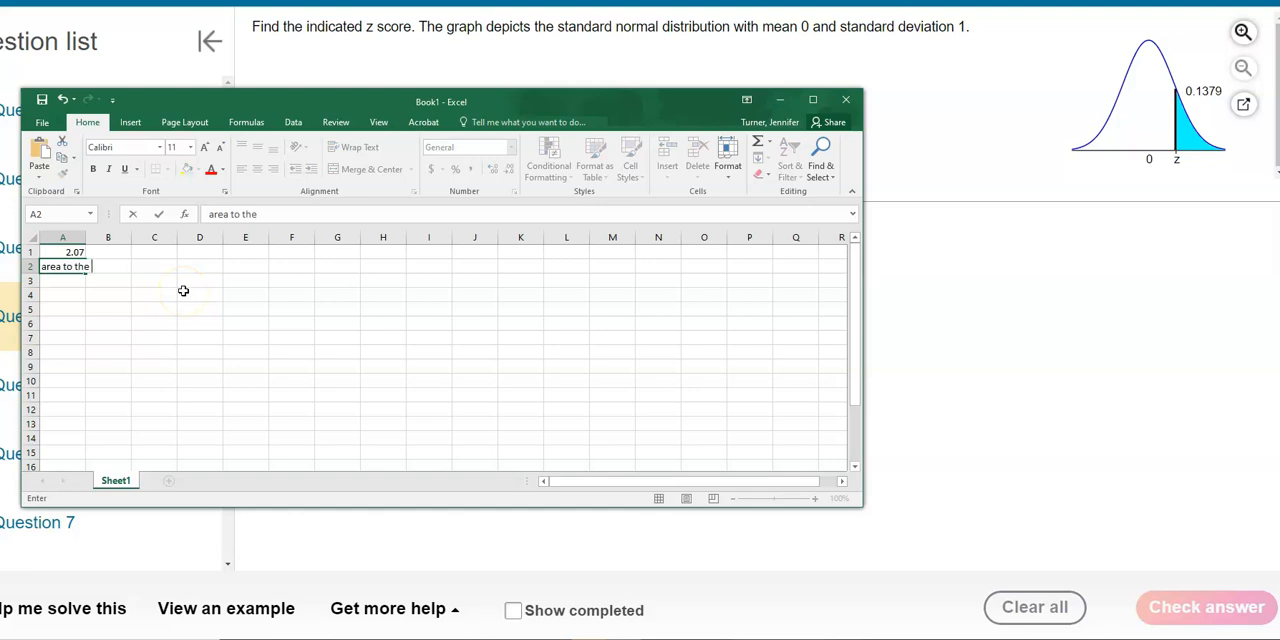
{"action": "type", "text": " left given"}
{"action": "left_click", "coordinate": [287, 265]}
{"action": "type", "text": "area to the right"}
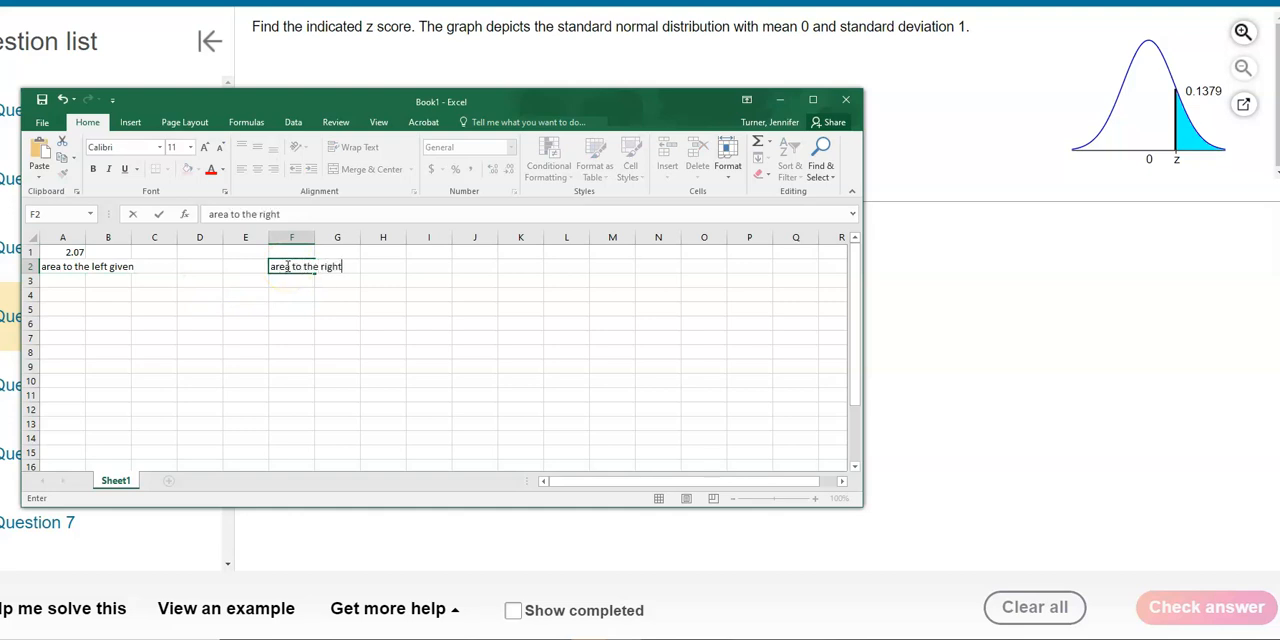
{"action": "type", "text": " given"}
{"action": "key", "text": "Return"}
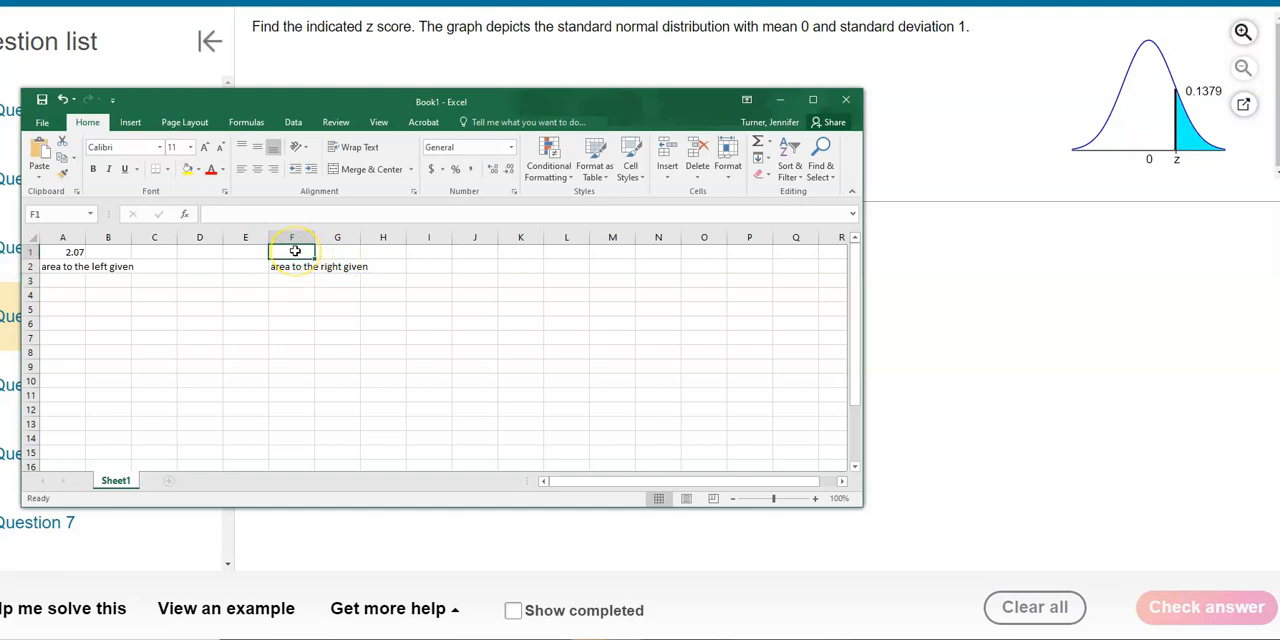
Start the NORM.INV statistical function in cell F1.
{"action": "left_click", "coordinate": [247, 122]}
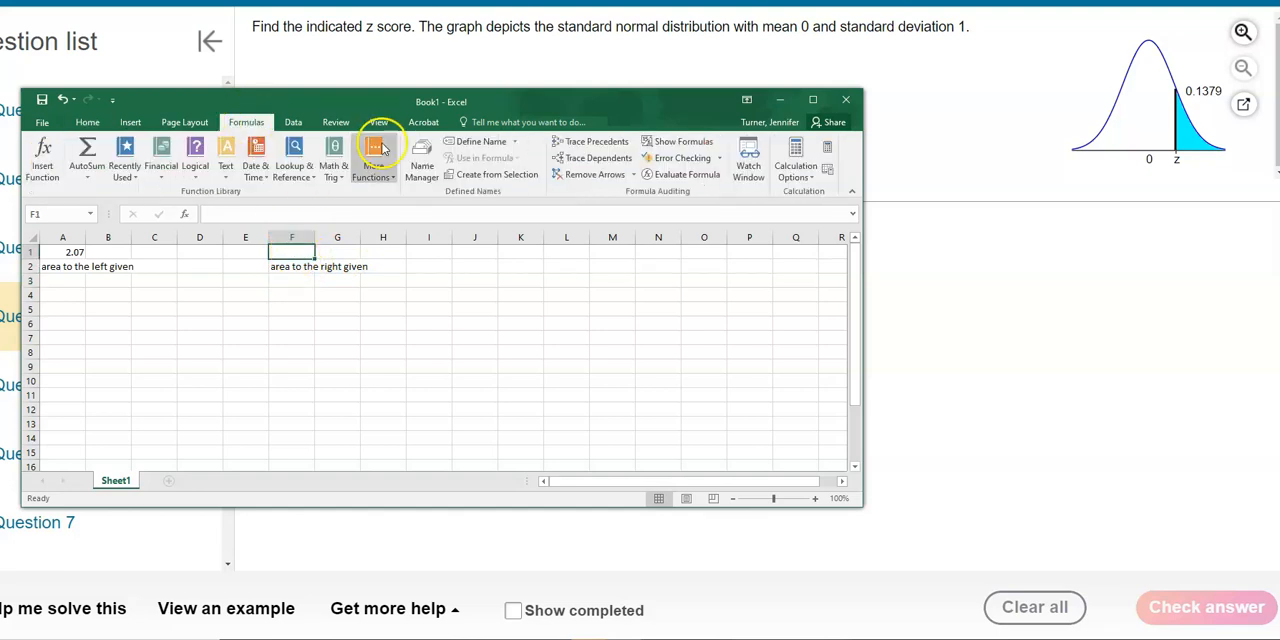
{"action": "left_click", "coordinate": [378, 177]}
{"action": "mouse_move", "coordinate": [390, 192]}
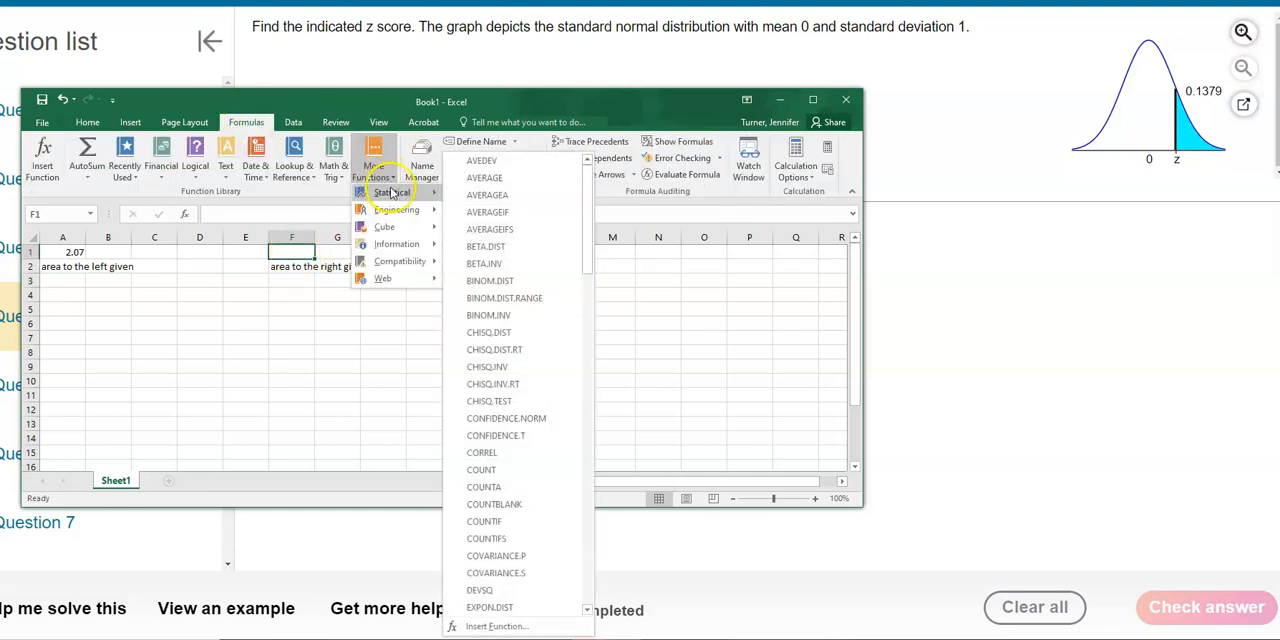
{"action": "left_click_drag", "start_coordinate": [588, 228], "coordinate": [580, 429]}
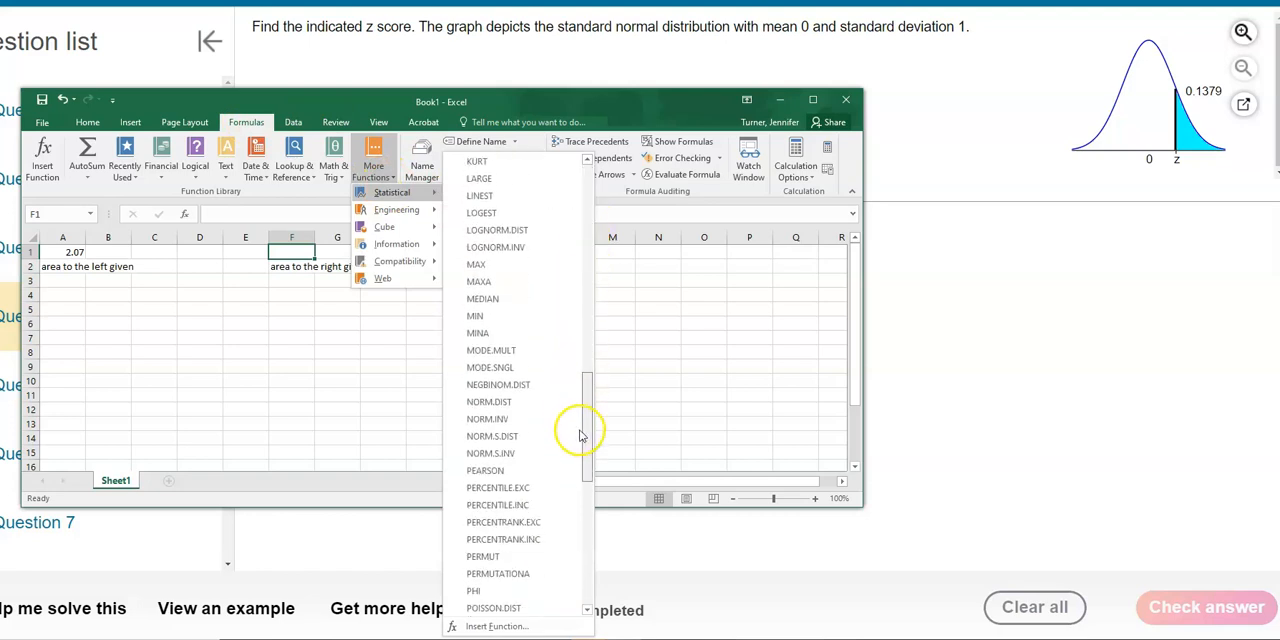
{"action": "left_click", "coordinate": [494, 420]}
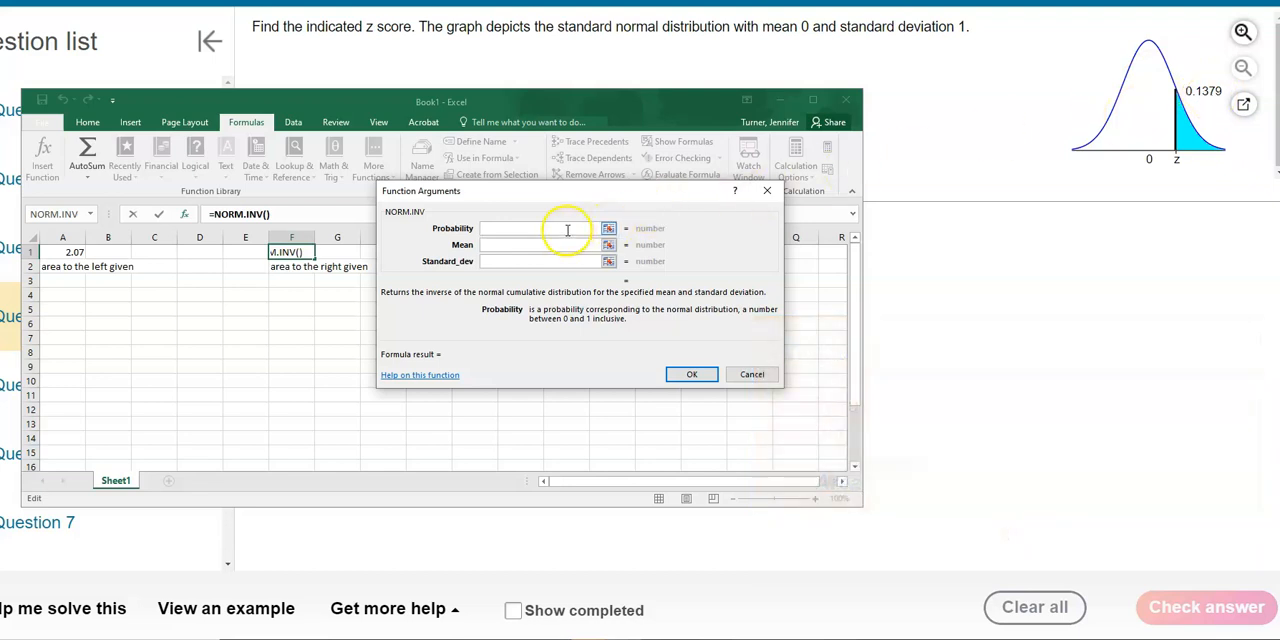
Complete the NORM.INV function in cell F1 with probability 1-.1379, mean 0 and standard deviation 1.
{"action": "type", "text": "1"}
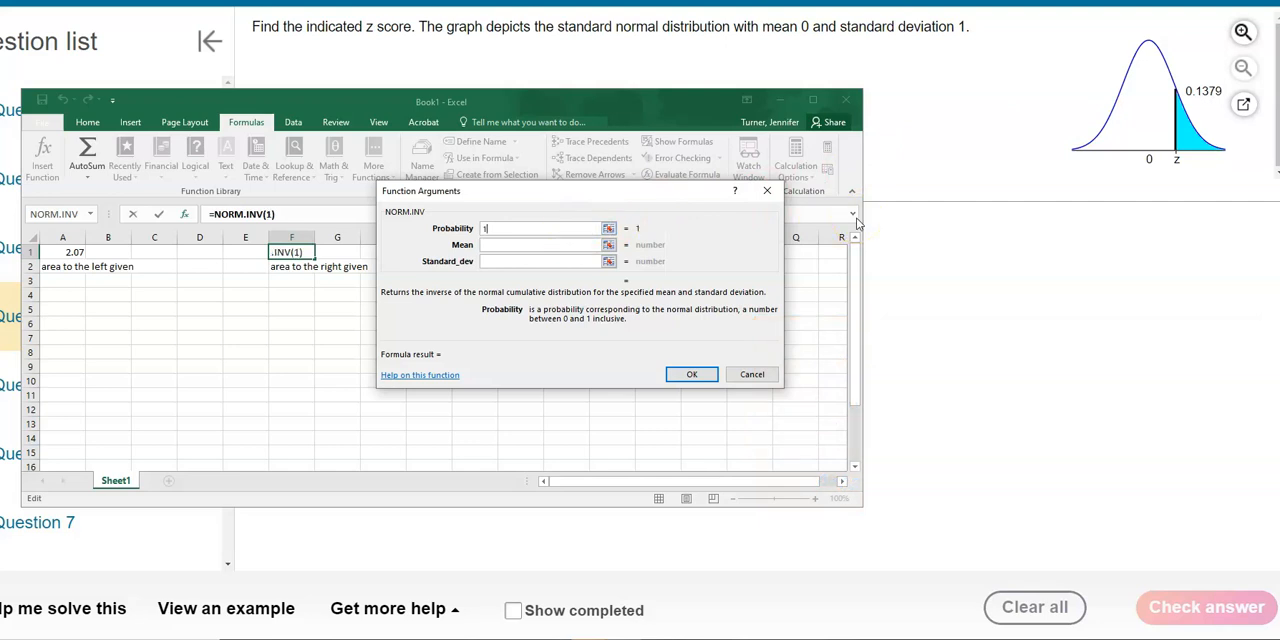
{"action": "type", "text": "-.1379"}
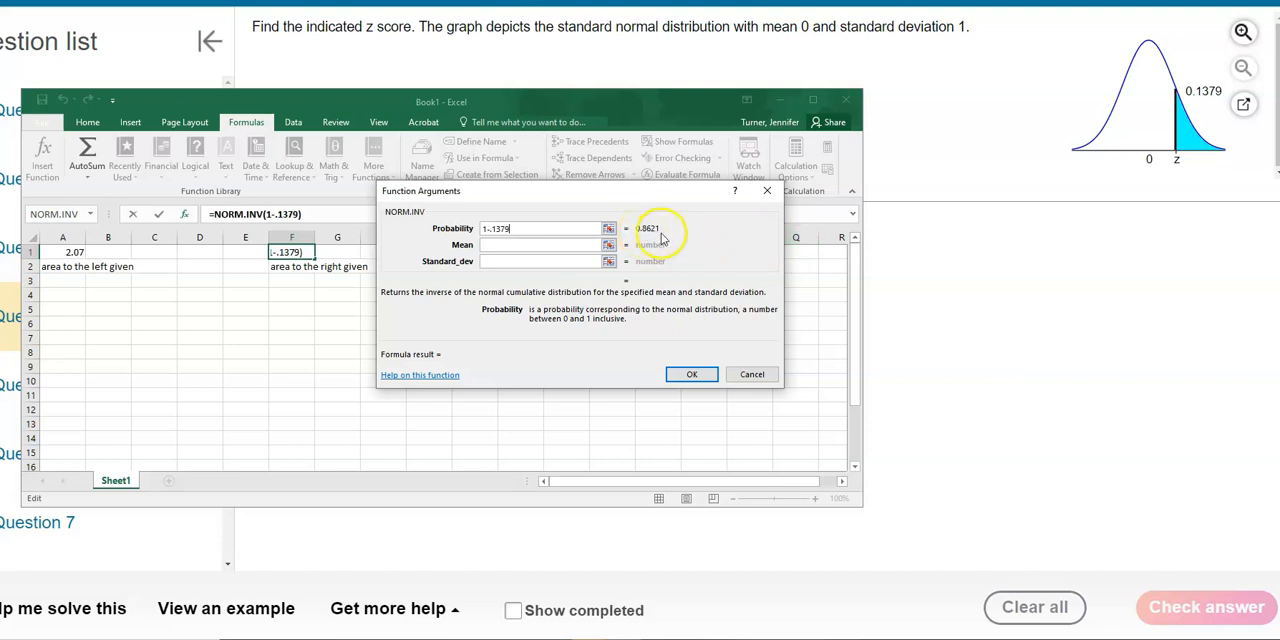
{"action": "left_click", "coordinate": [574, 246]}
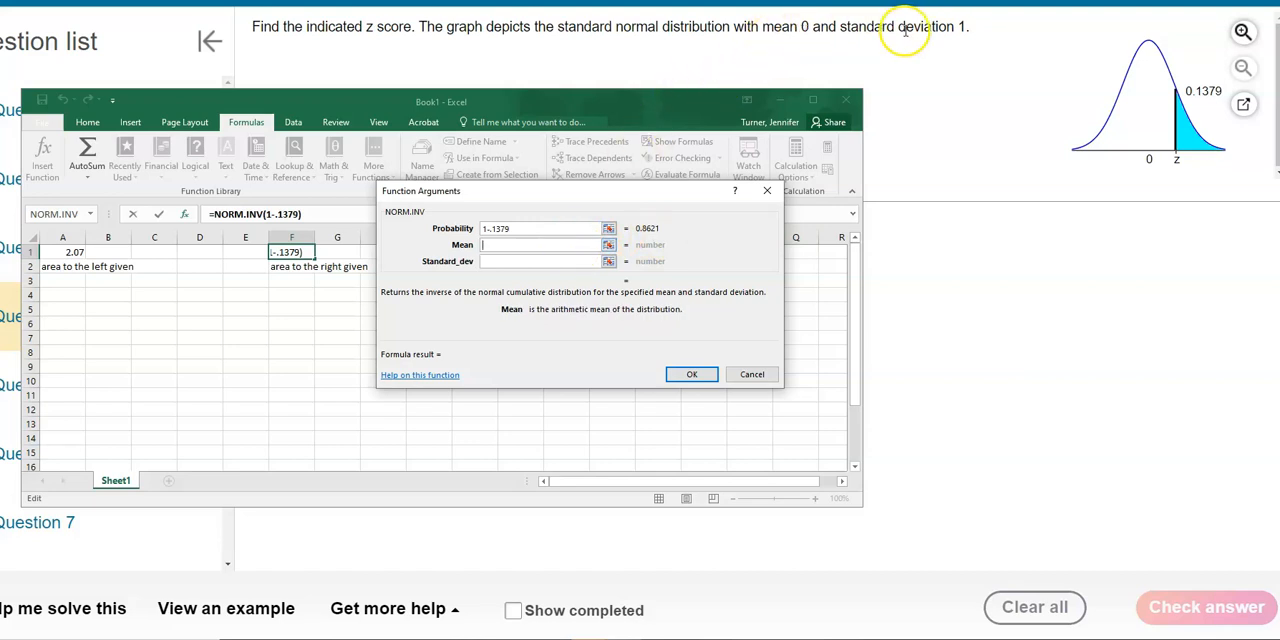
{"action": "type", "text": "0"}
{"action": "left_click", "coordinate": [583, 263]}
{"action": "type", "text": "1"}
{"action": "left_click", "coordinate": [689, 376]}
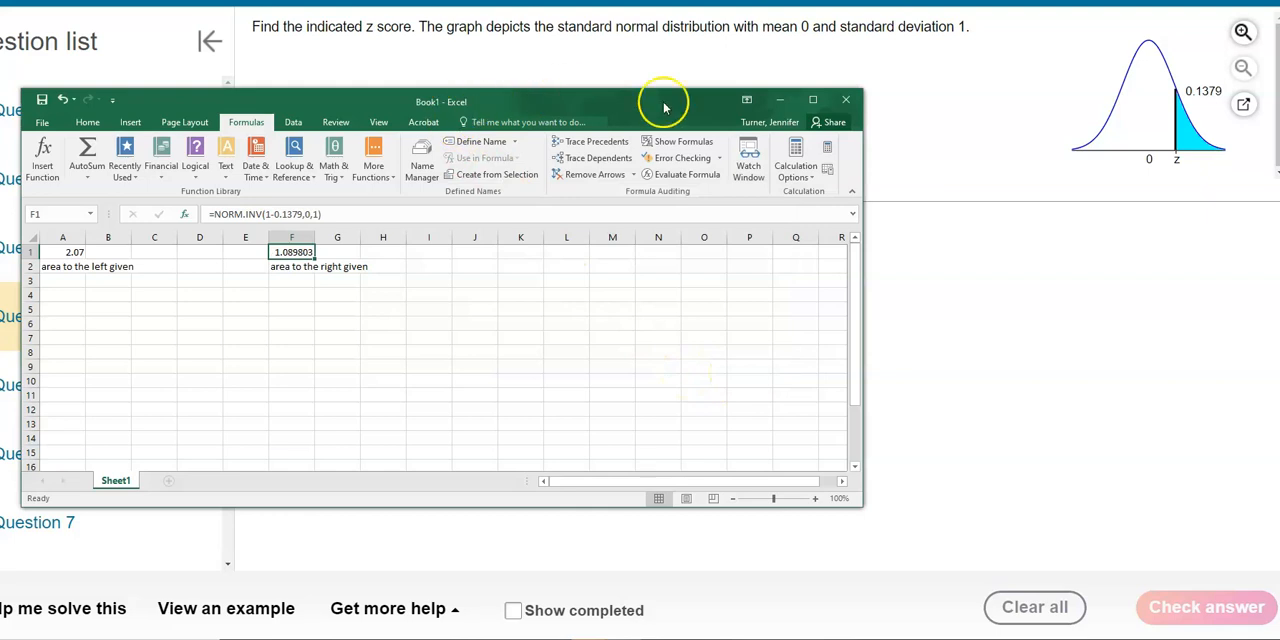
Check Question 4's rounding instruction and reduce the result in Excel cell F1 to two decimal places.
{"action": "left_click", "coordinate": [943, 331]}
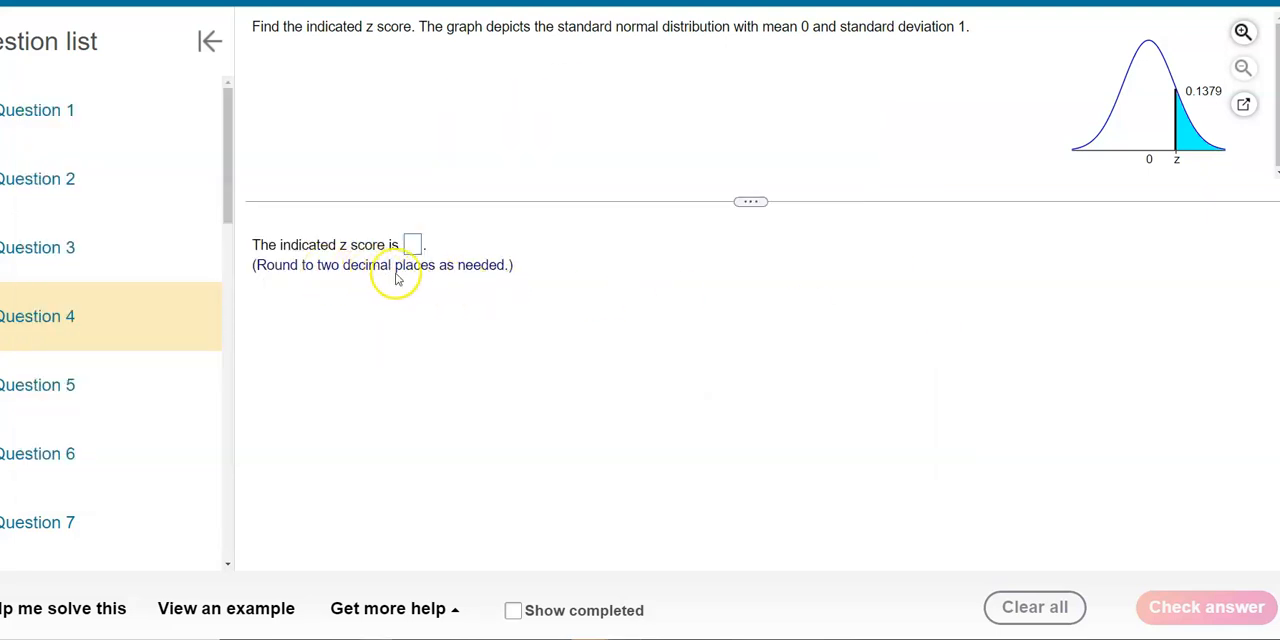
{"action": "key", "text": "alt+Tab"}
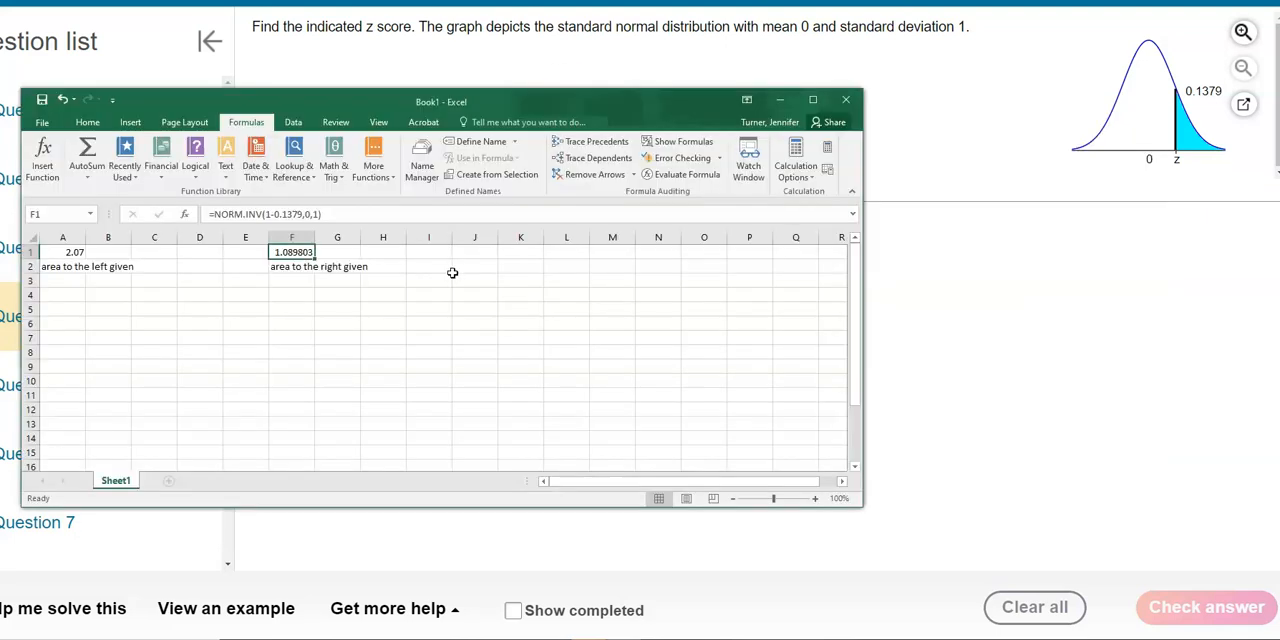
{"action": "left_click", "coordinate": [87, 122]}
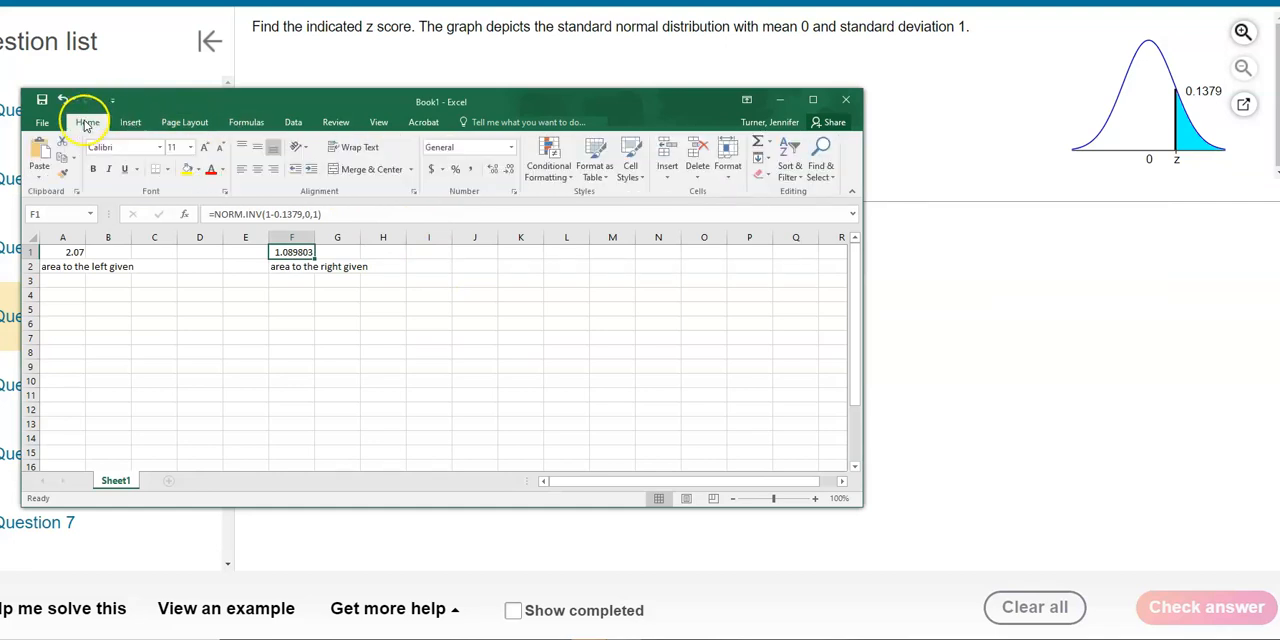
{"action": "left_click", "coordinate": [511, 174]}
{"action": "left_click", "coordinate": [511, 174]}
{"action": "left_click", "coordinate": [511, 174]}
{"action": "left_click", "coordinate": [511, 174]}
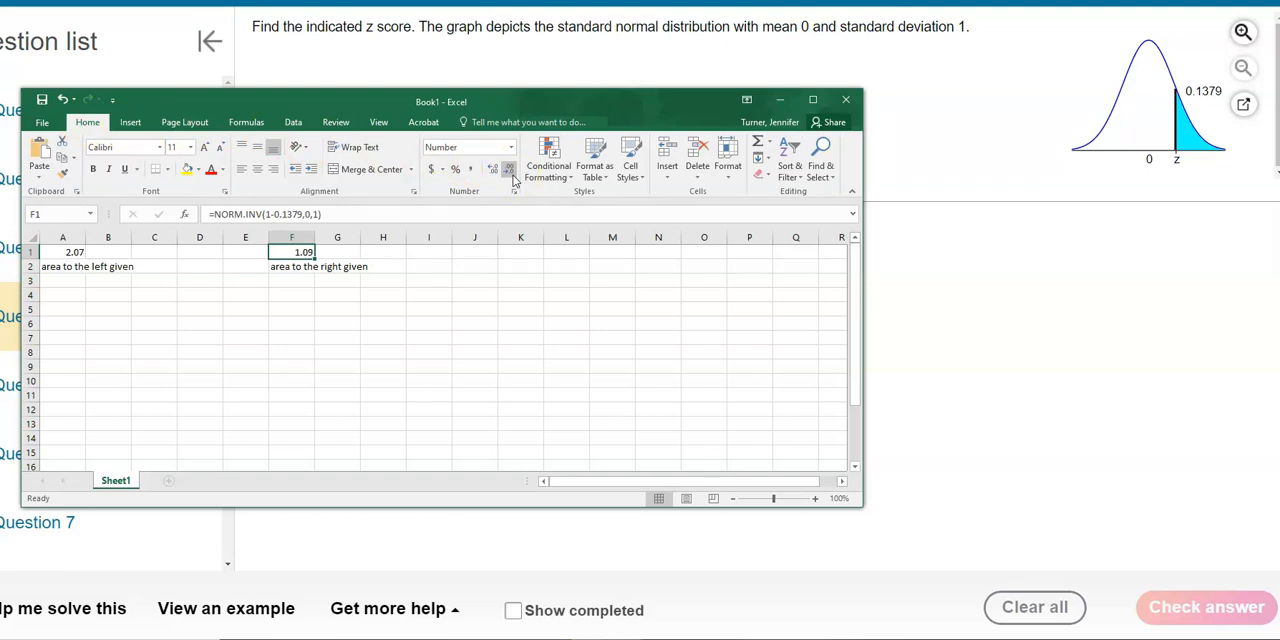
Switch to the homework page, enter 1.09 as the z score for Question 4 and check the answer.
{"action": "key", "text": "alt+Tab"}
{"action": "left_click", "coordinate": [413, 248]}
{"action": "type", "text": "1.09"}
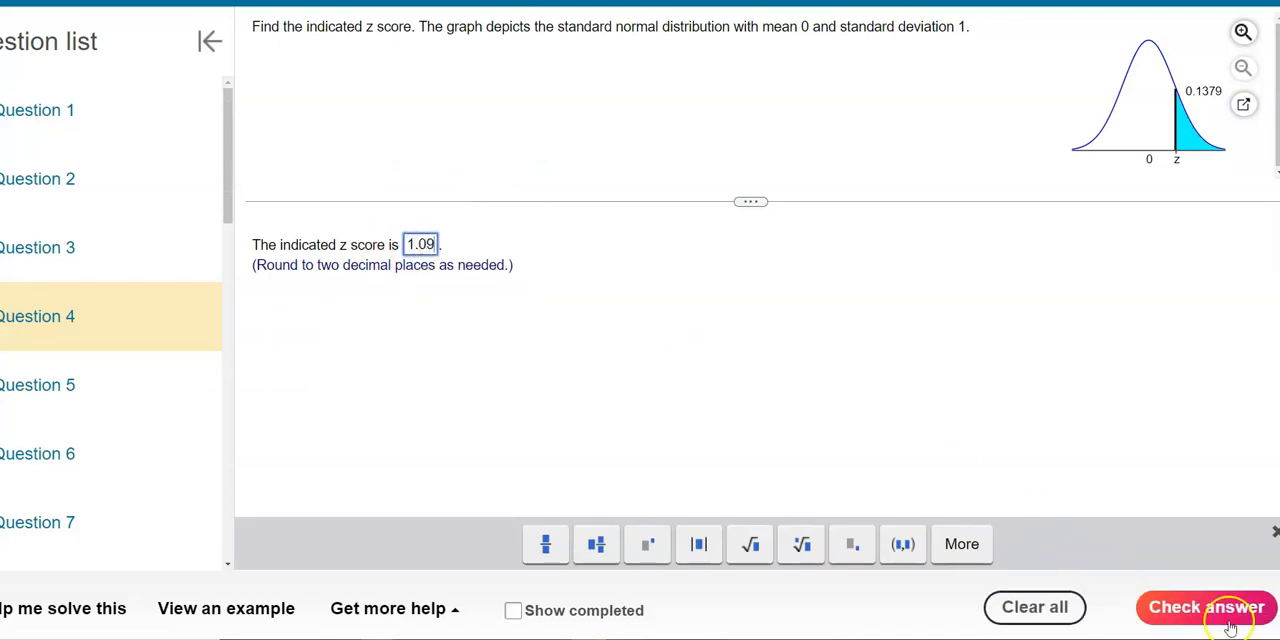
{"action": "left_click", "coordinate": [1230, 624]}
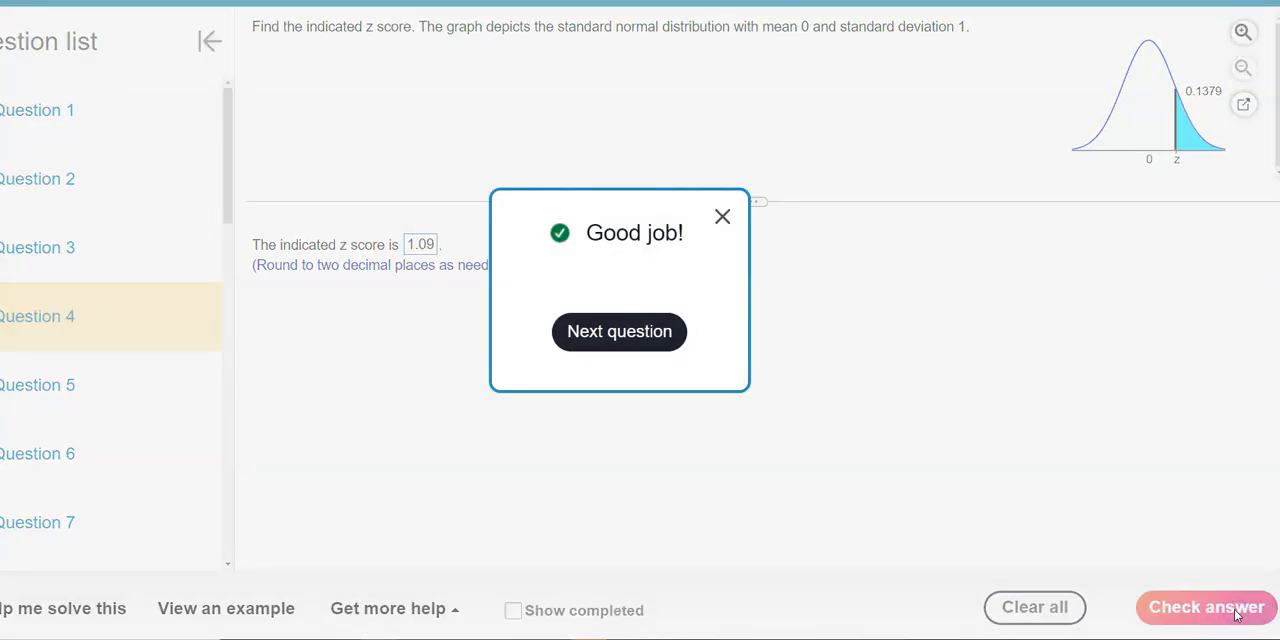